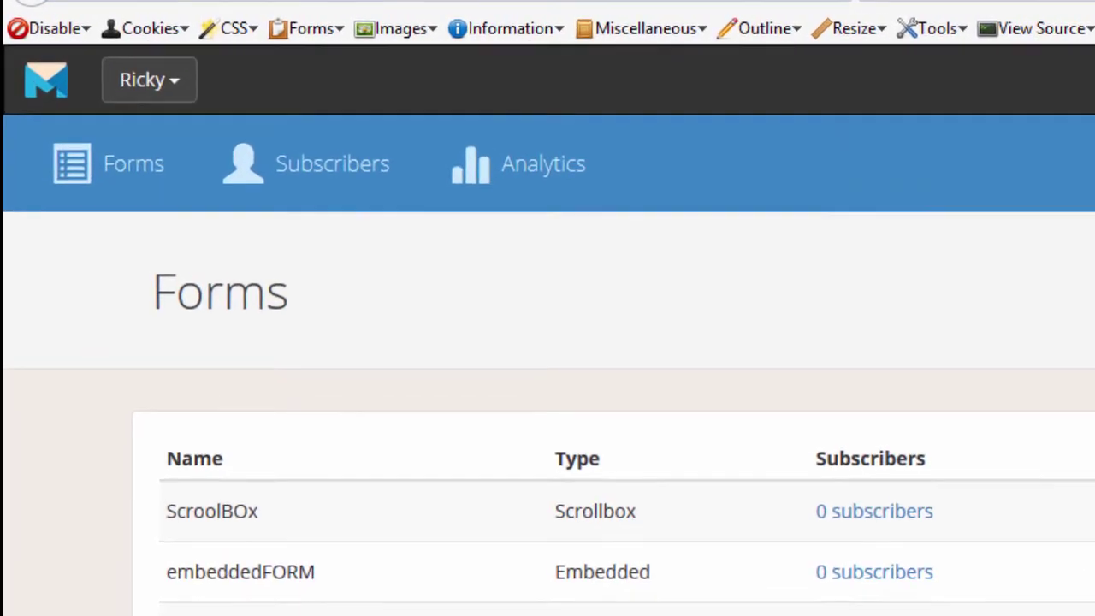
# Glance at the sites and forms lists, then open Subscribers and scroll to Export as CSV
pyautogui.click(173, 80)
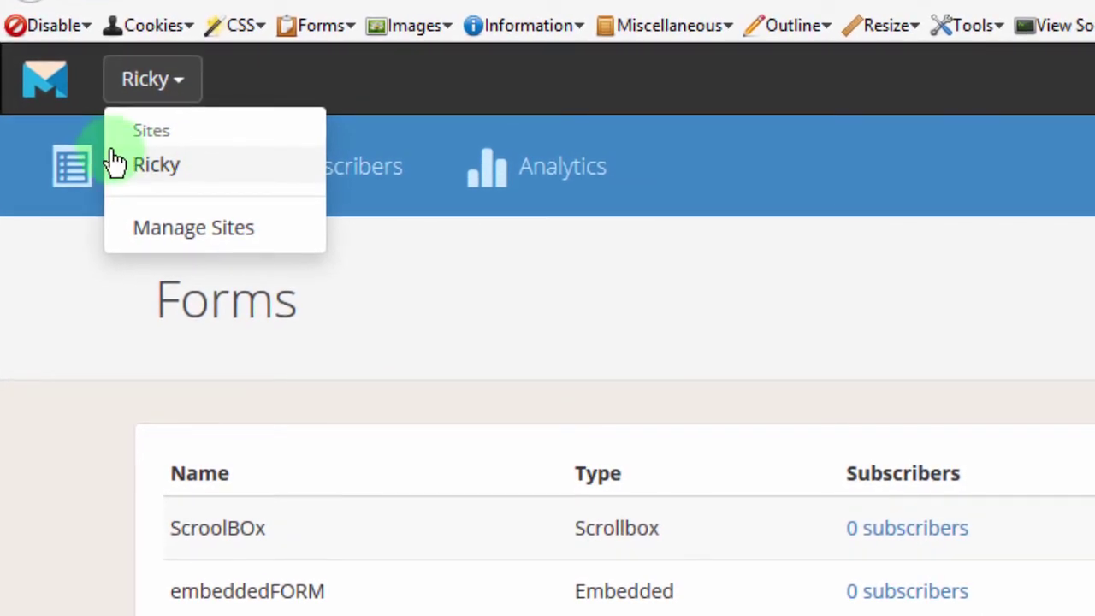
pyautogui.click(369, 295)
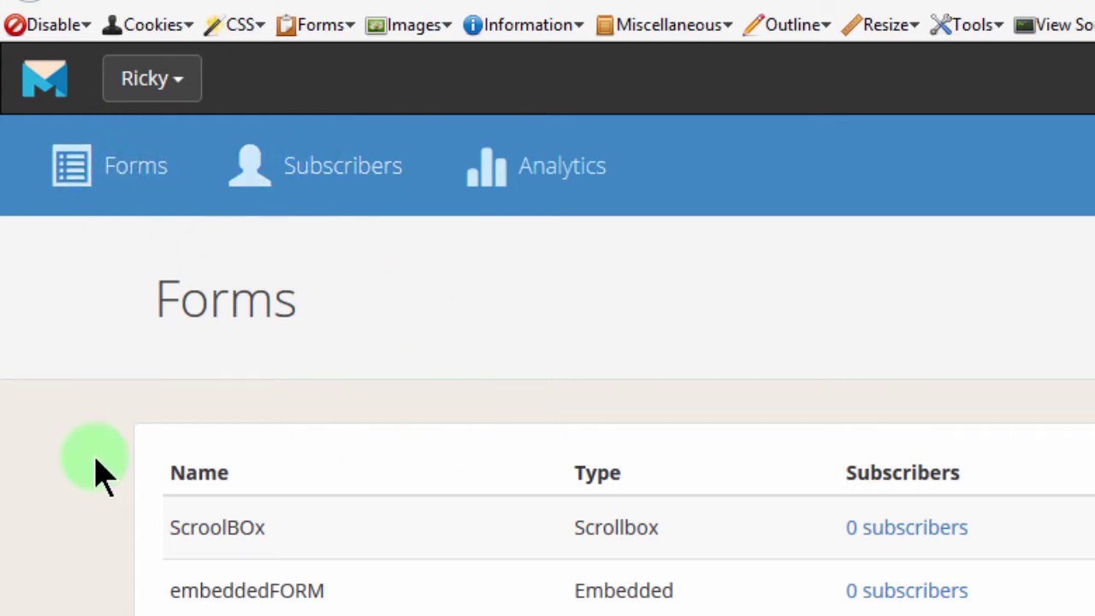
pyautogui.click(132, 171)
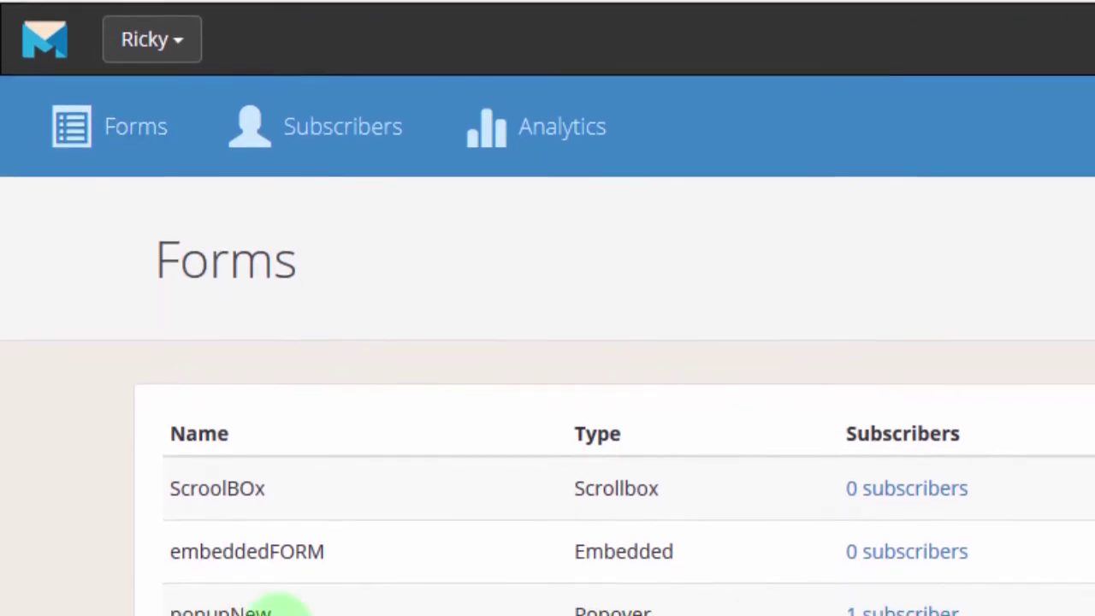
pyautogui.click(334, 135)
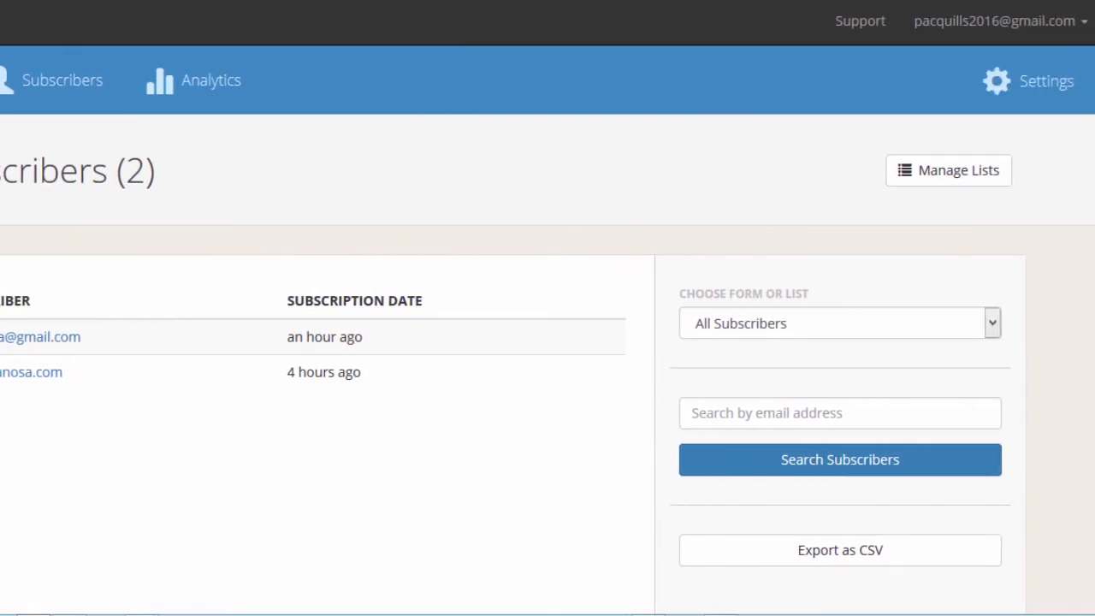
pyautogui.moveTo(1084, 97); pyautogui.dragTo(1077, 299)
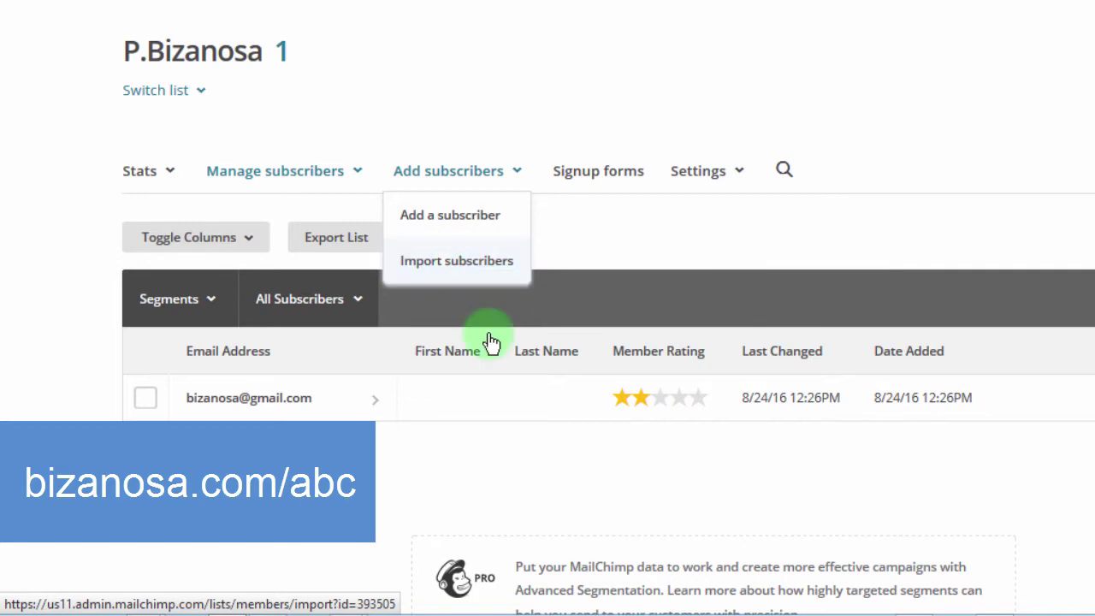
# Close the Add subscribers menu after viewing its Import subscribers option
pyautogui.click(389, 100)
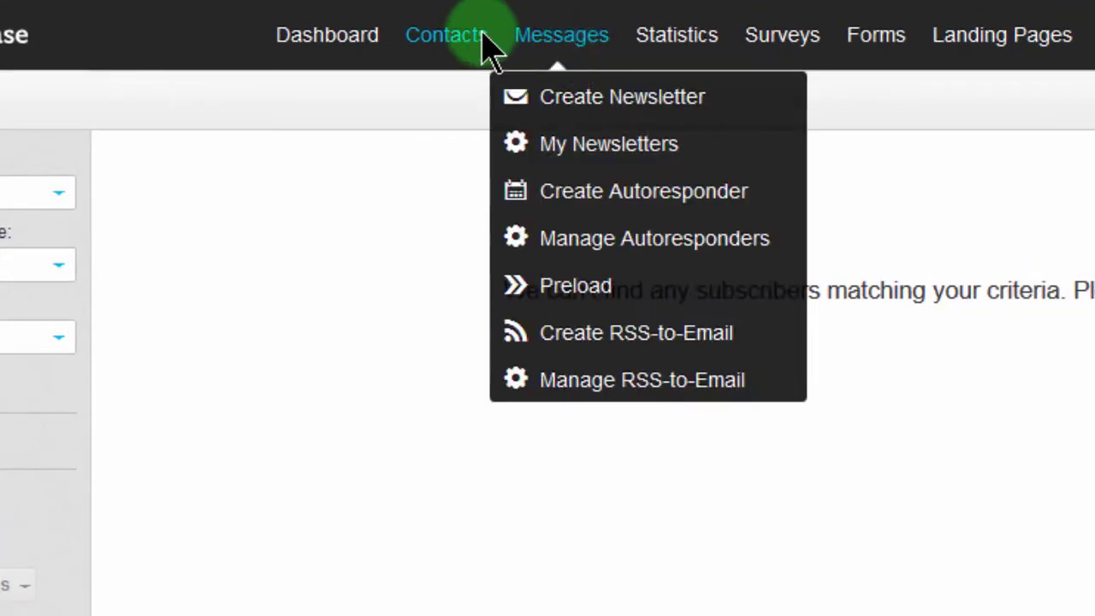
# Open GetResponse's Add Contacts import on the Upload File tab, keeping campaign camps34
pyautogui.moveTo(462, 43)
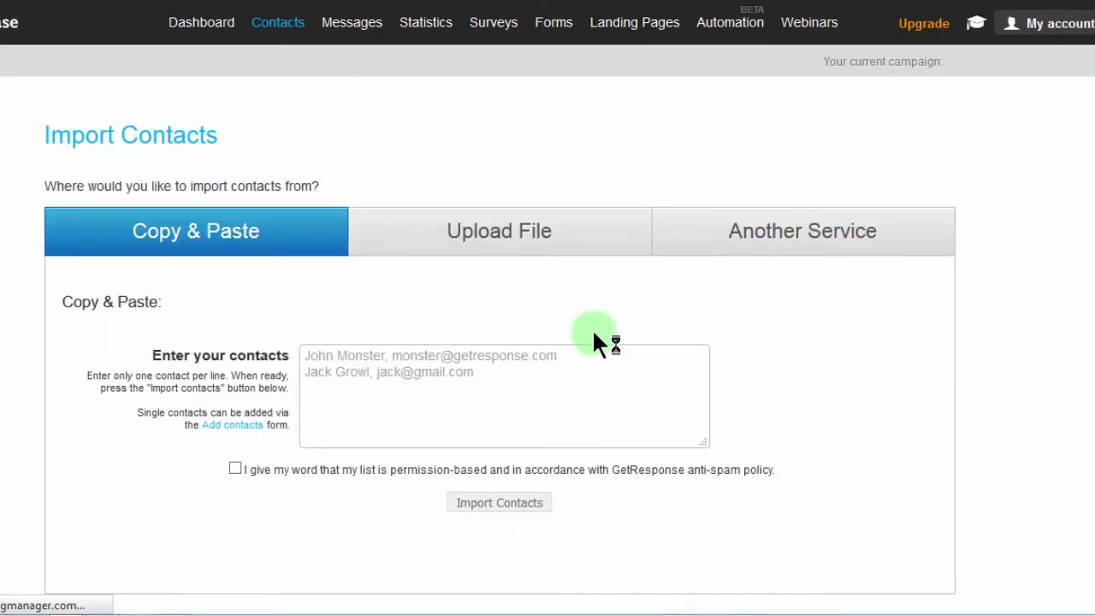
pyautogui.click(484, 237)
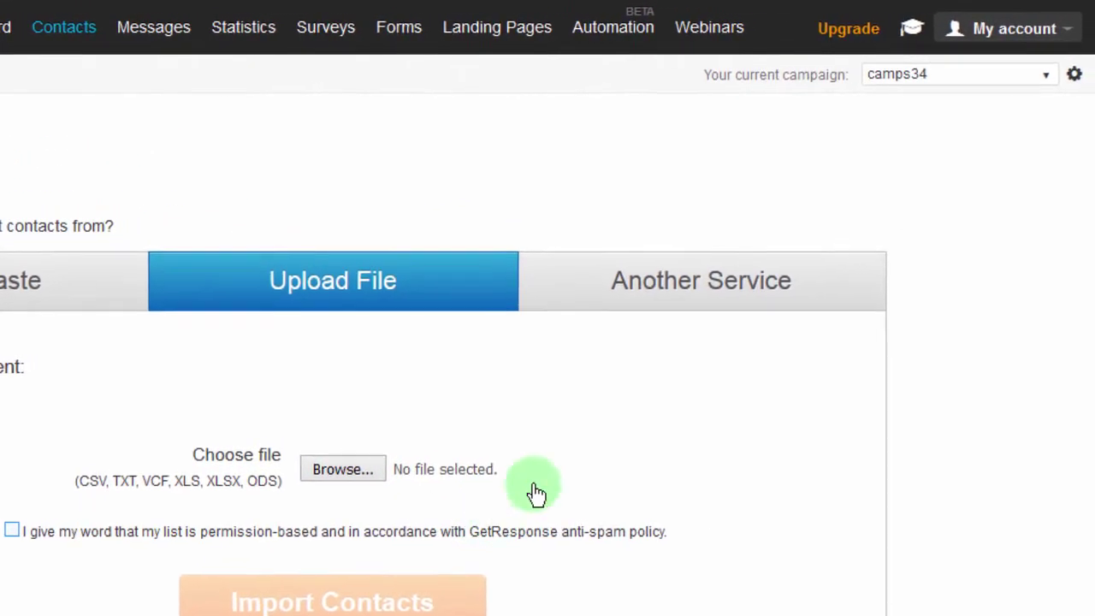
pyautogui.click(1045, 75)
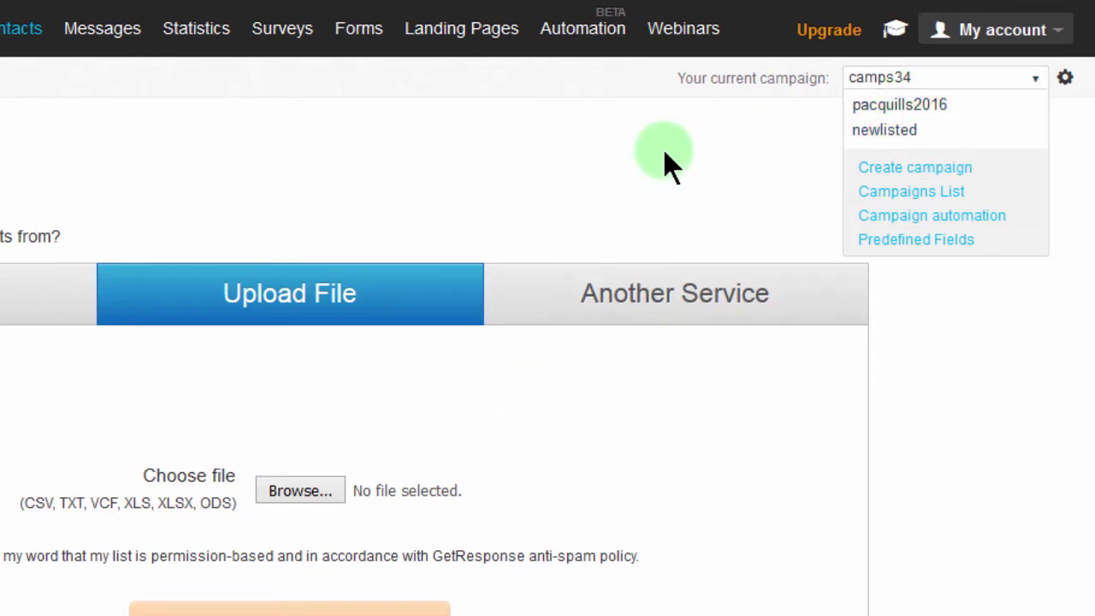
pyautogui.click(684, 146)
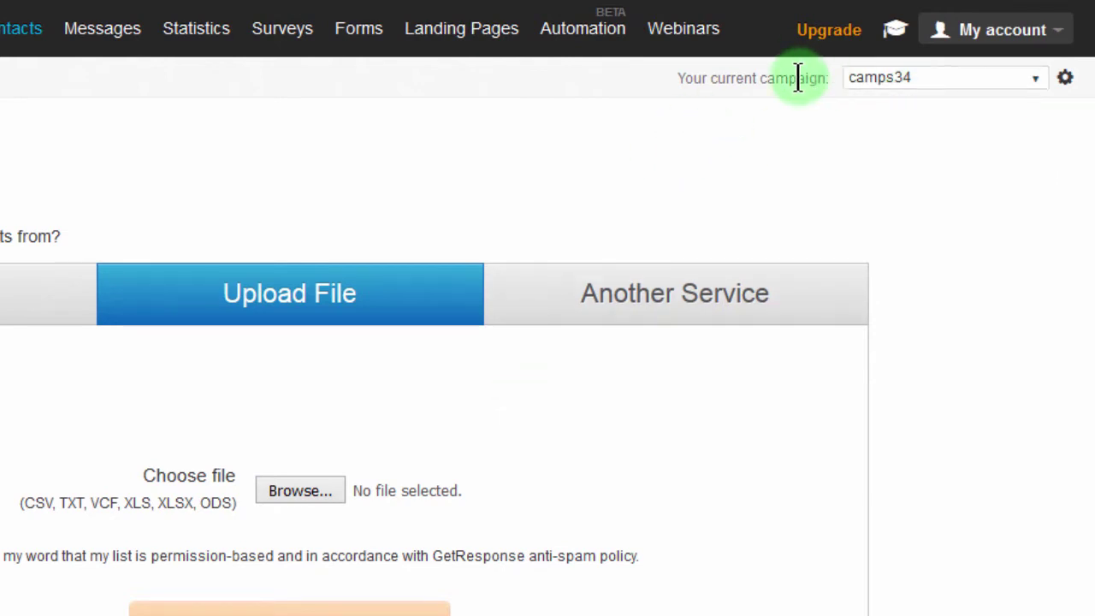
pyautogui.click(981, 81)
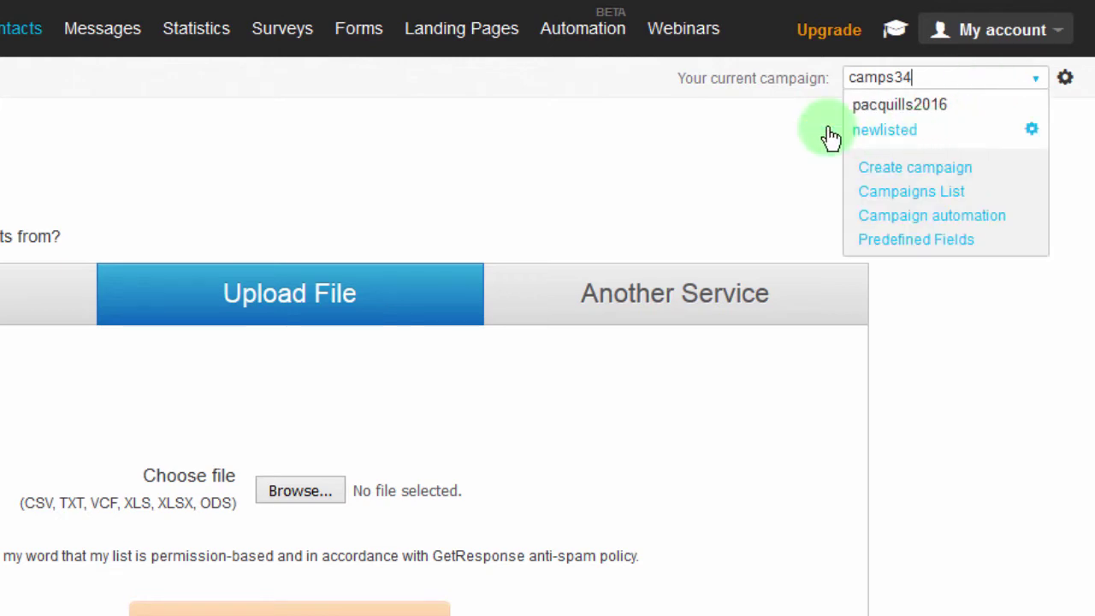
pyautogui.click(630, 163)
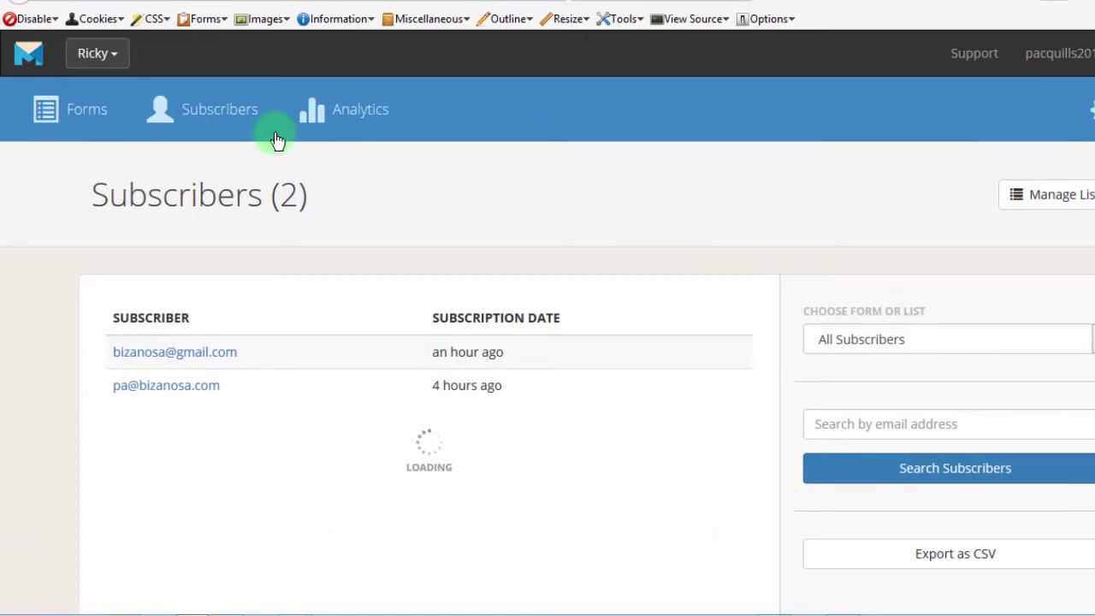
# Open the Analytics tab and scroll through its charts locked as a premium feature
pyautogui.click(532, 147)
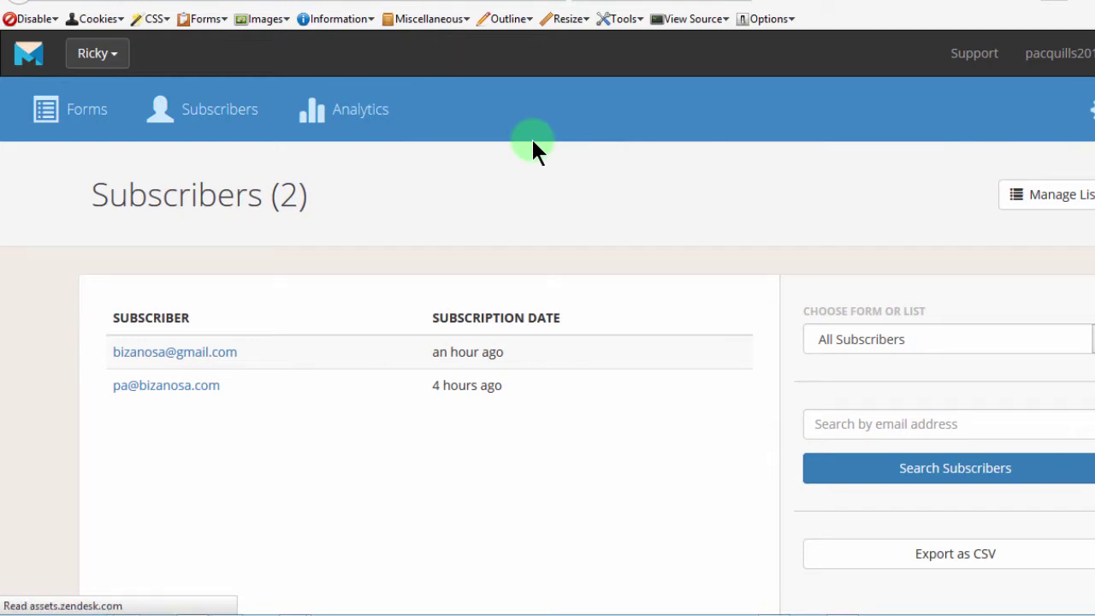
pyautogui.click(364, 119)
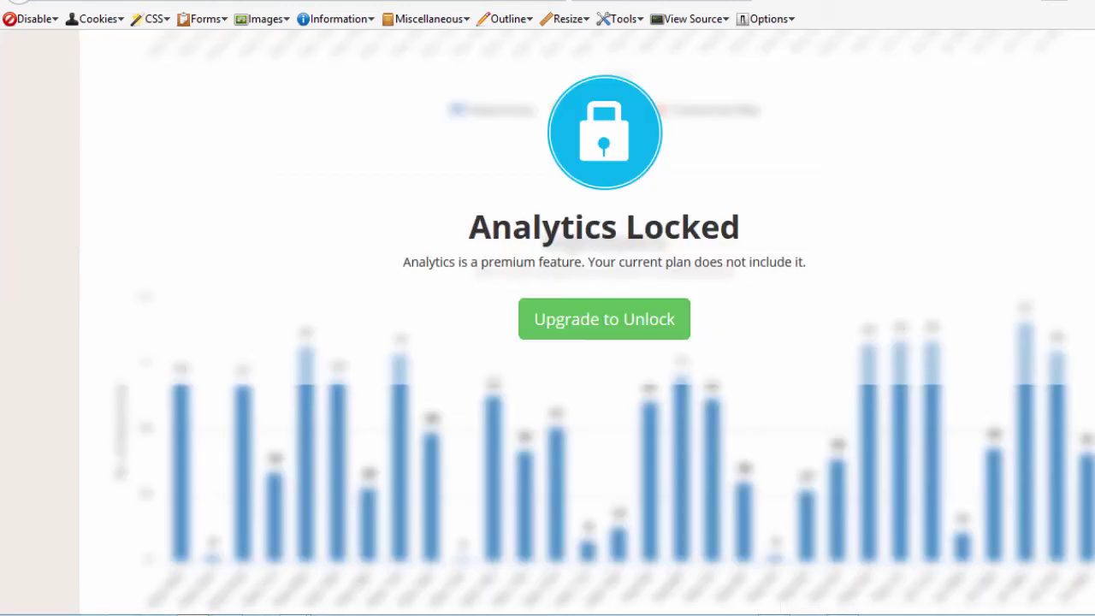
pyautogui.scroll(5, 547, 342)
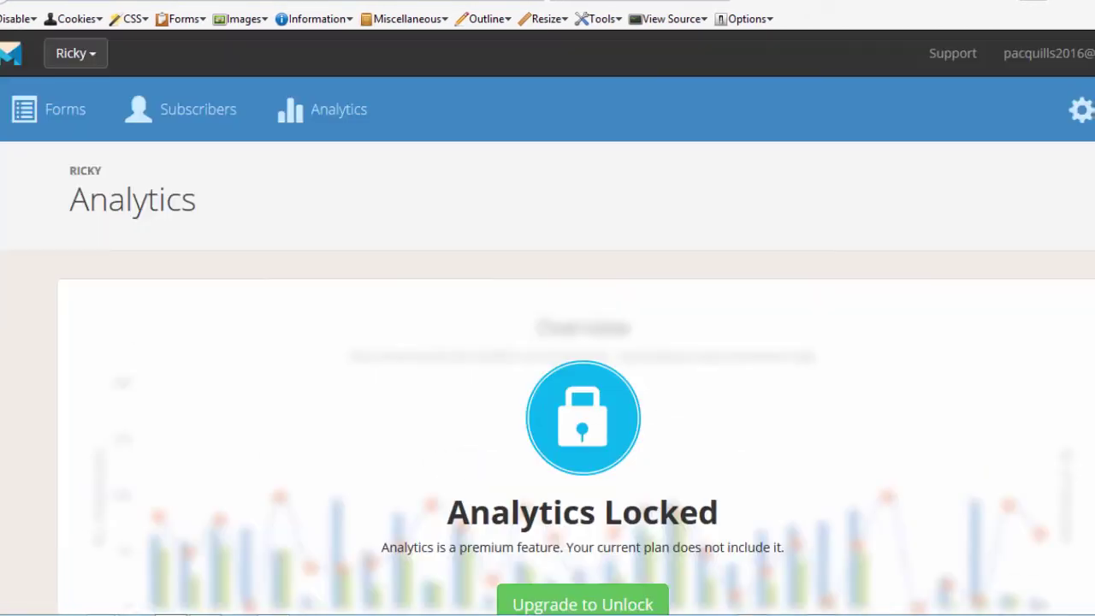
pyautogui.scroll(-5, 547, 342)
pyautogui.scroll(-8, 548, 342)
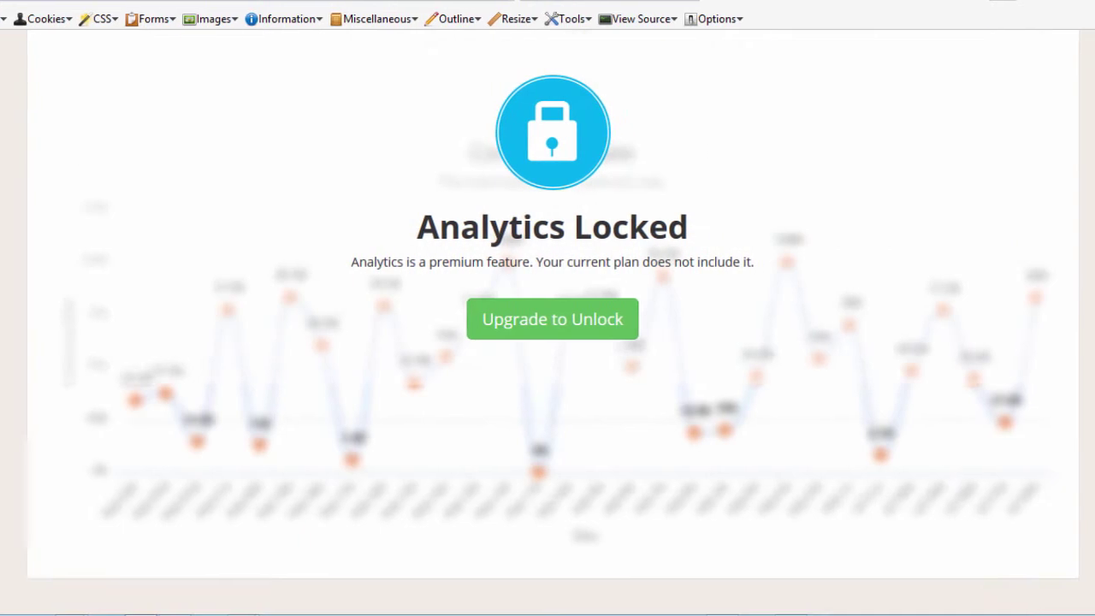
pyautogui.scroll(10, 547, 342)
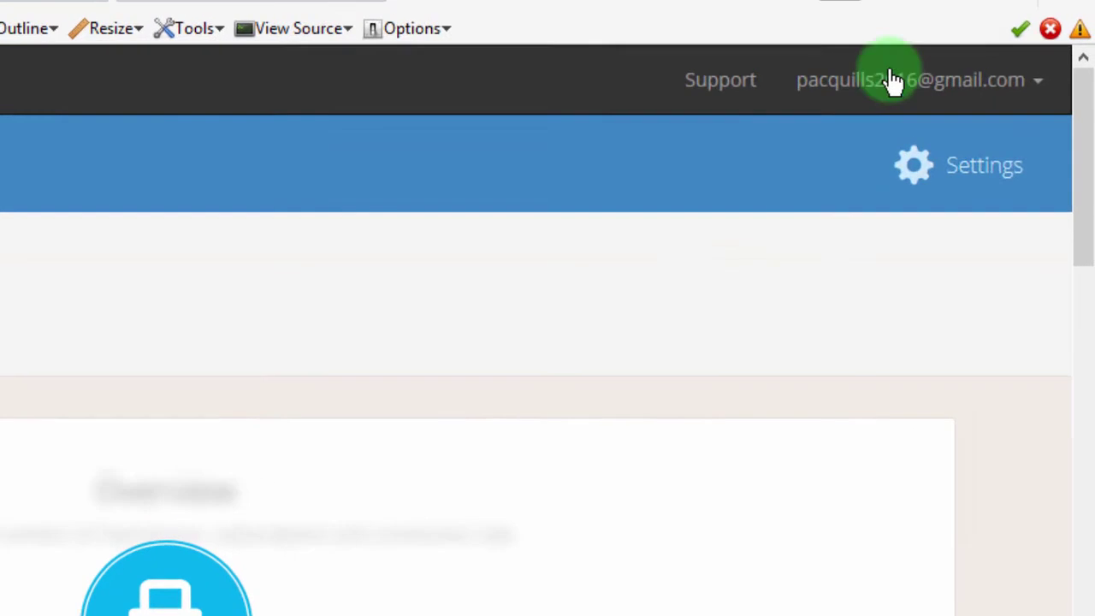
# Show the site's embed code via Settings > Get Site Code and select all of it
pyautogui.click(970, 174)
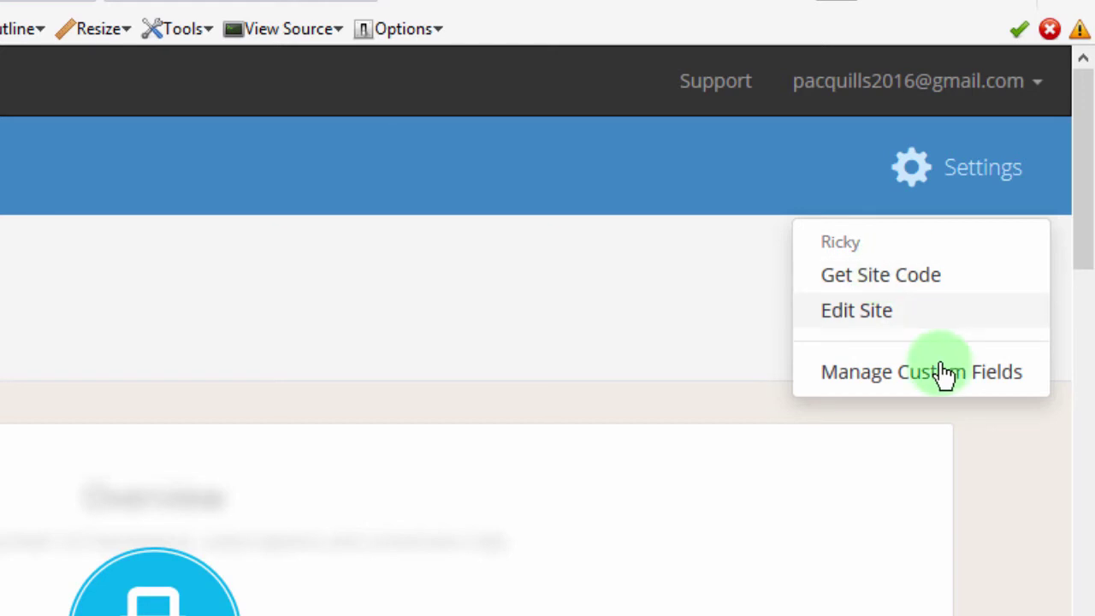
pyautogui.click(880, 278)
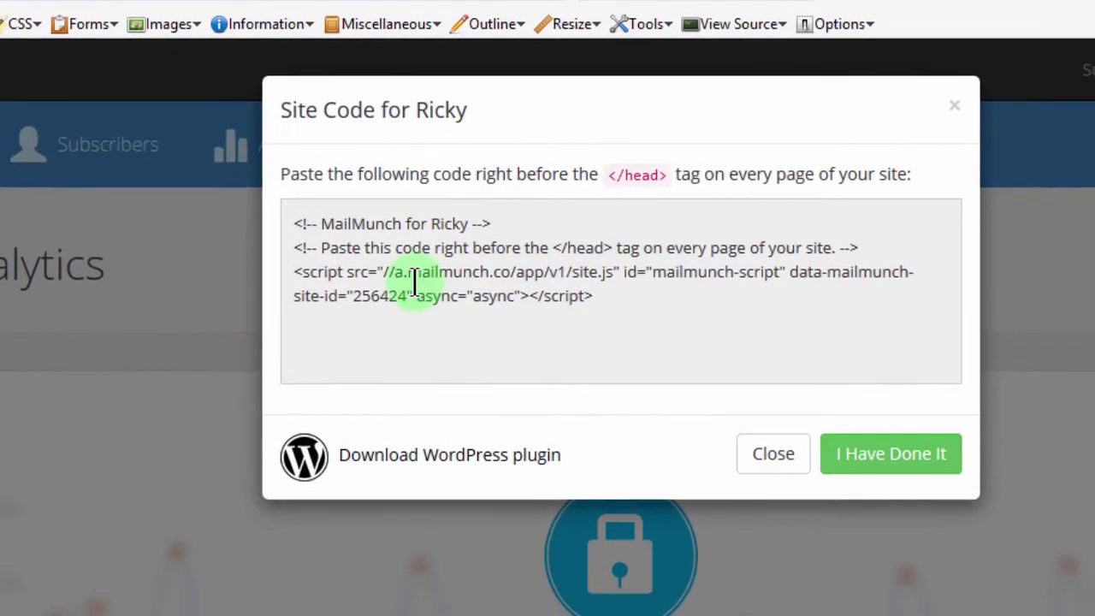
pyautogui.moveTo(293, 223); pyautogui.dragTo(656, 314)
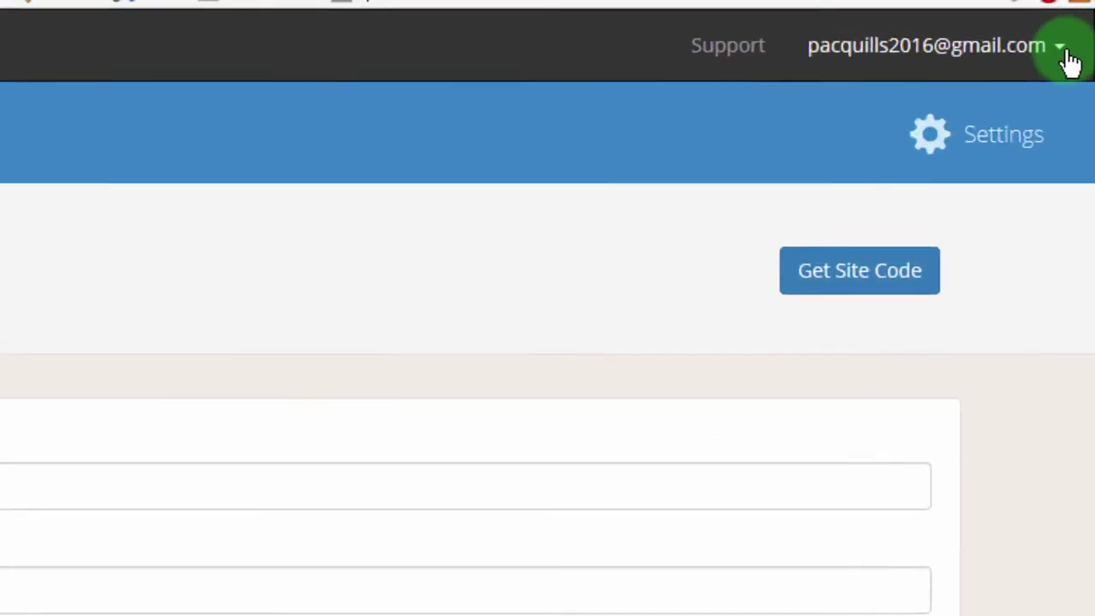
# Go to Sites from the account menu and start a + New Site
pyautogui.click(1067, 53)
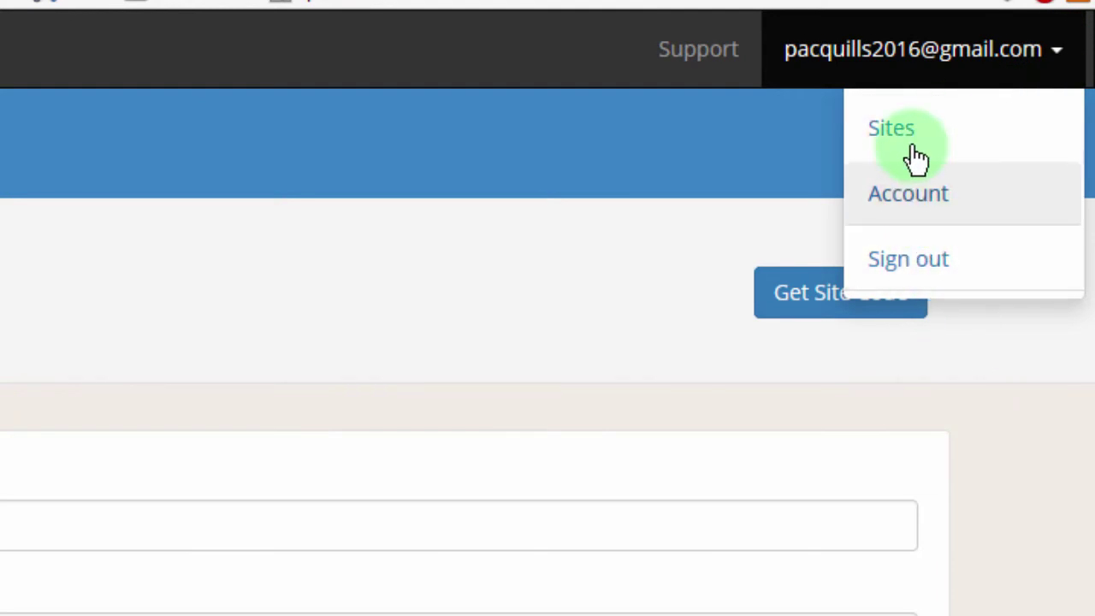
pyautogui.click(909, 133)
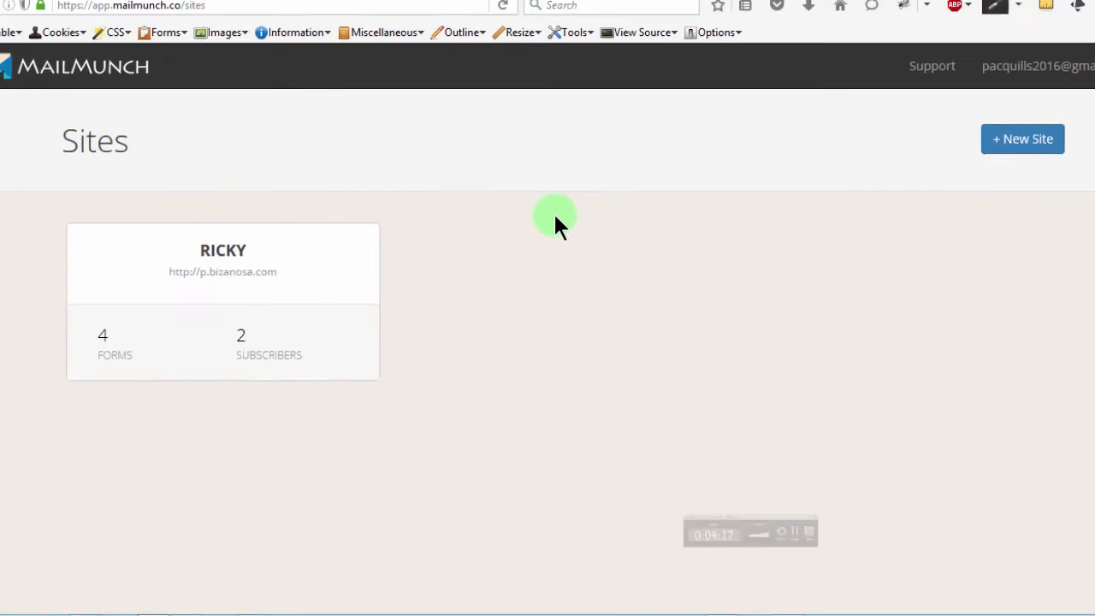
pyautogui.click(1023, 140)
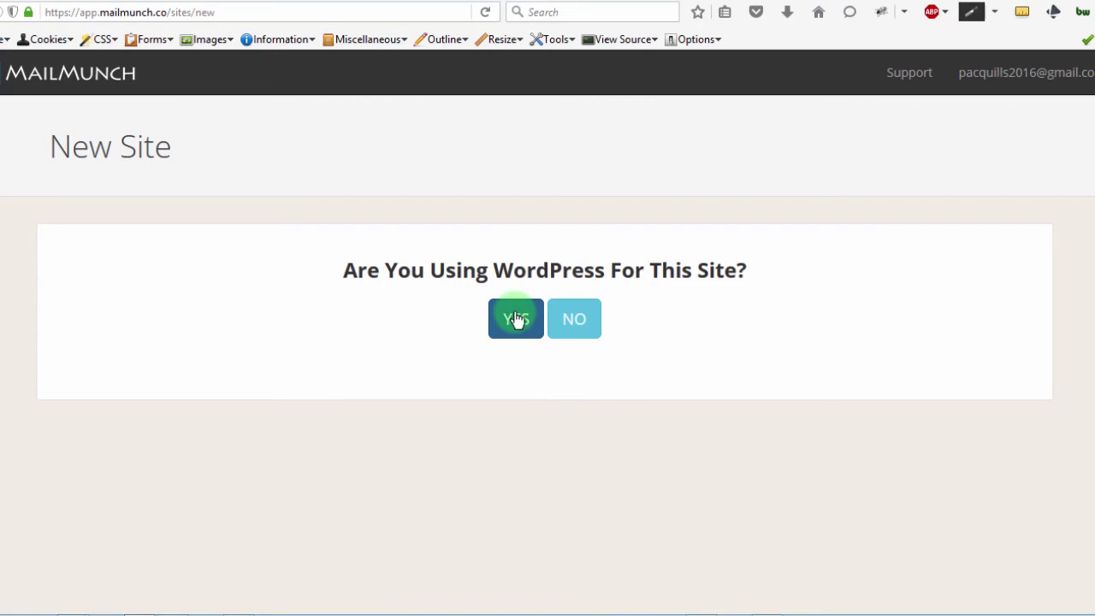
# Answer YES to using WordPress, then select the empty Name and Domain fields
pyautogui.click(574, 330)
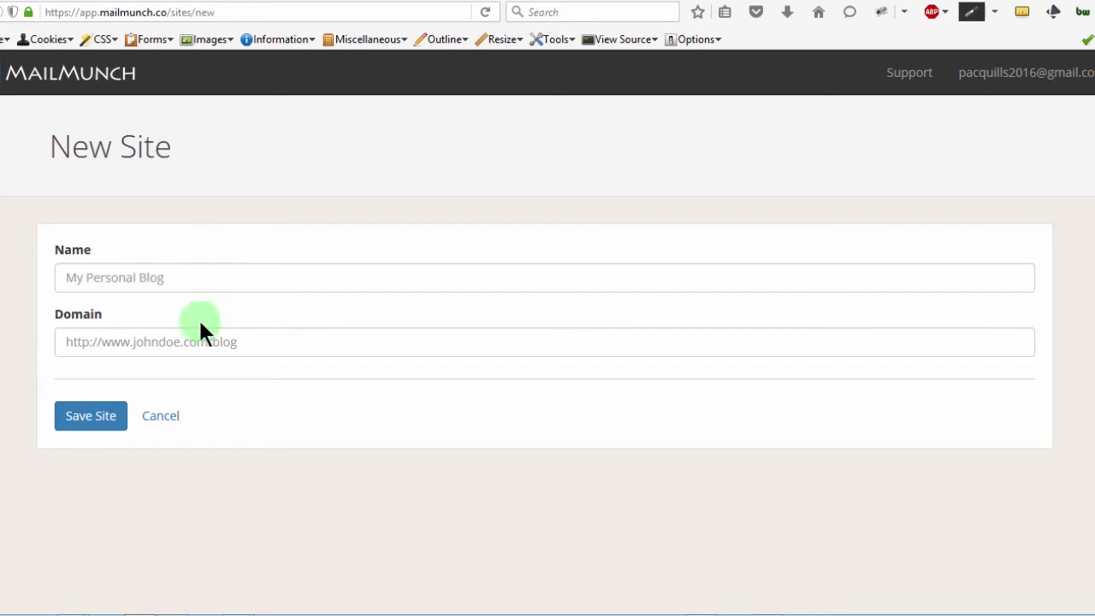
pyautogui.click(91, 276)
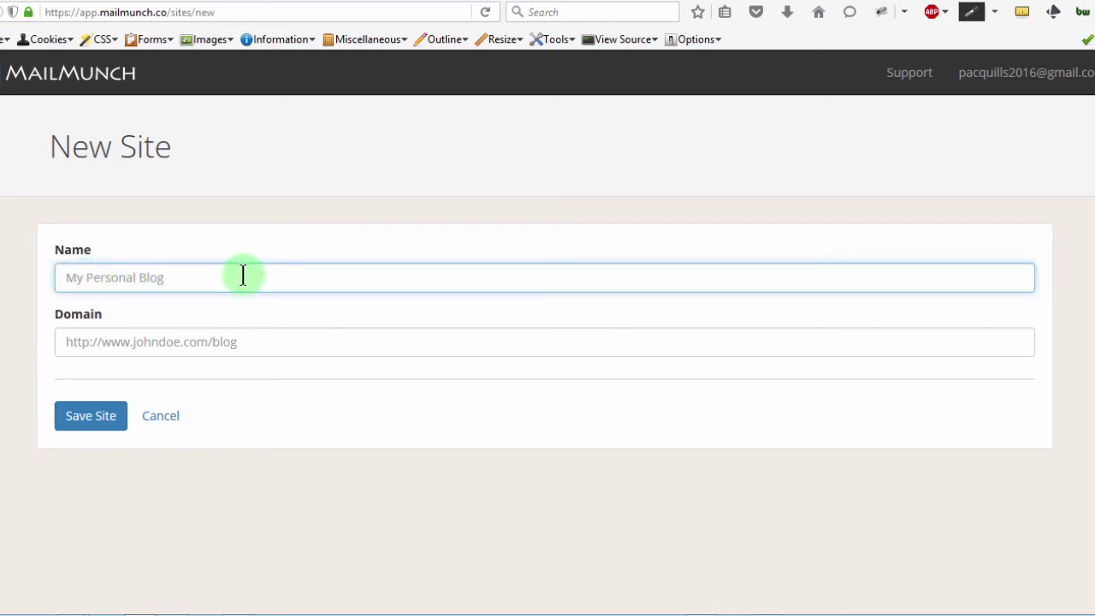
pyautogui.click(166, 341)
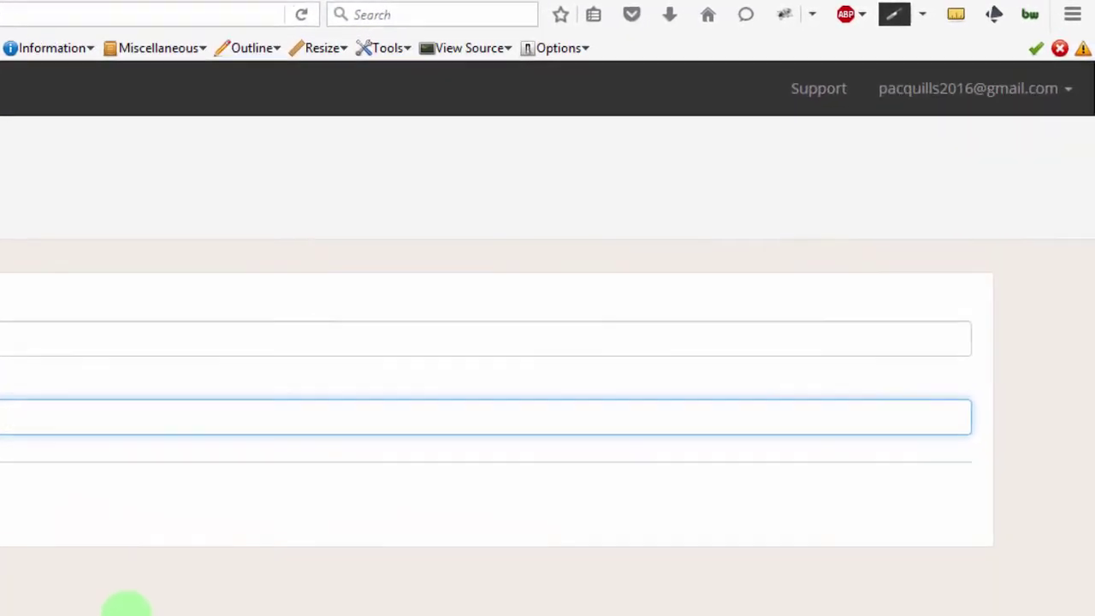
# Open the Account page and scroll through the Free, Silver, Gold, Platinum plans and Your Account settings
pyautogui.click(1066, 95)
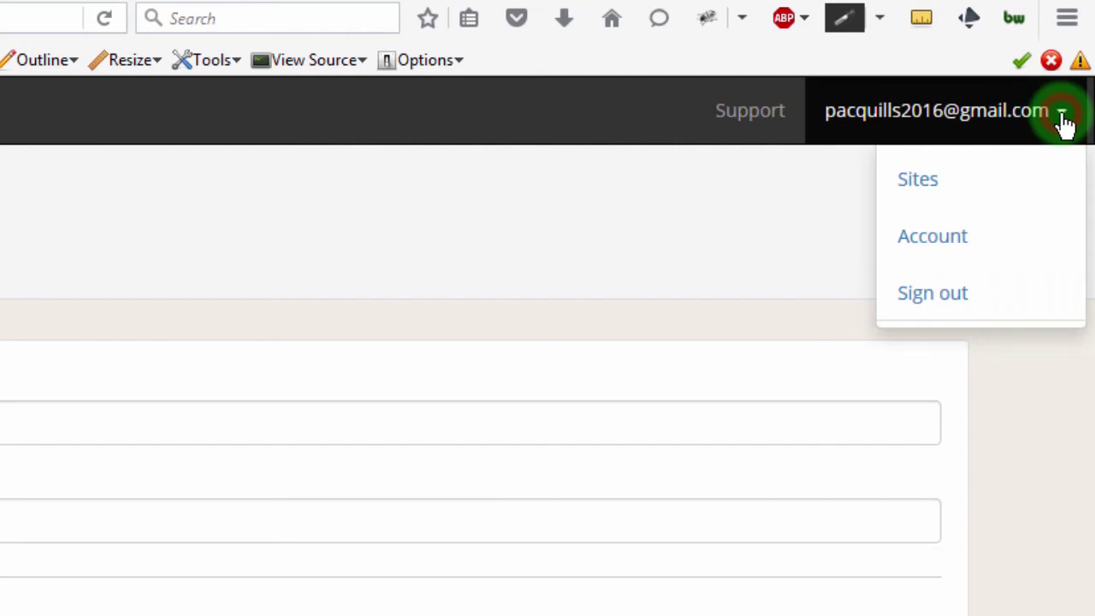
pyautogui.click(946, 246)
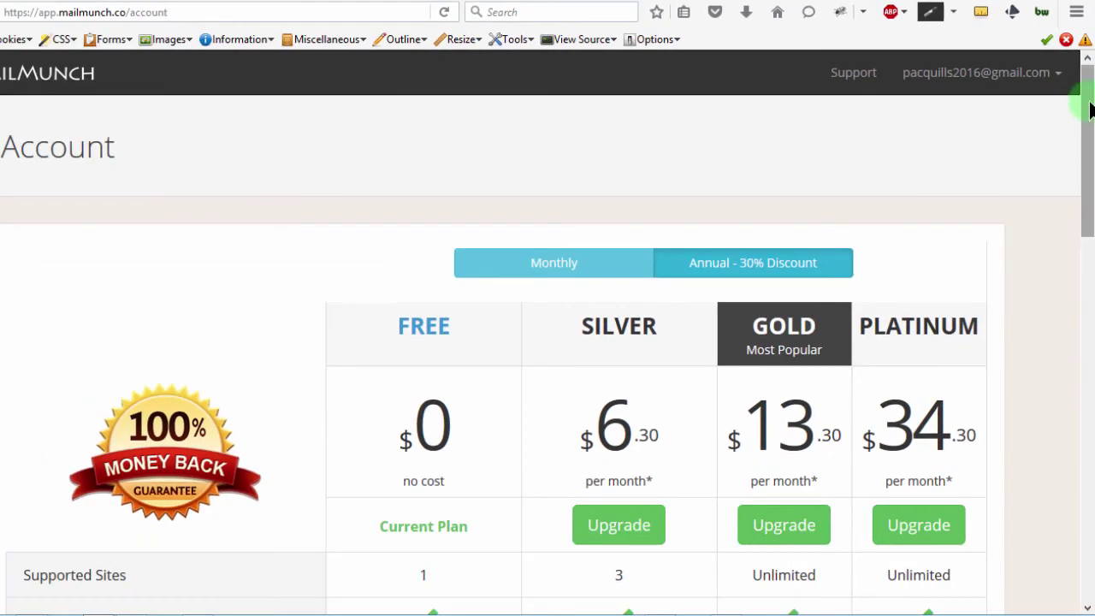
pyautogui.moveTo(1084, 161); pyautogui.dragTo(1086, 537)
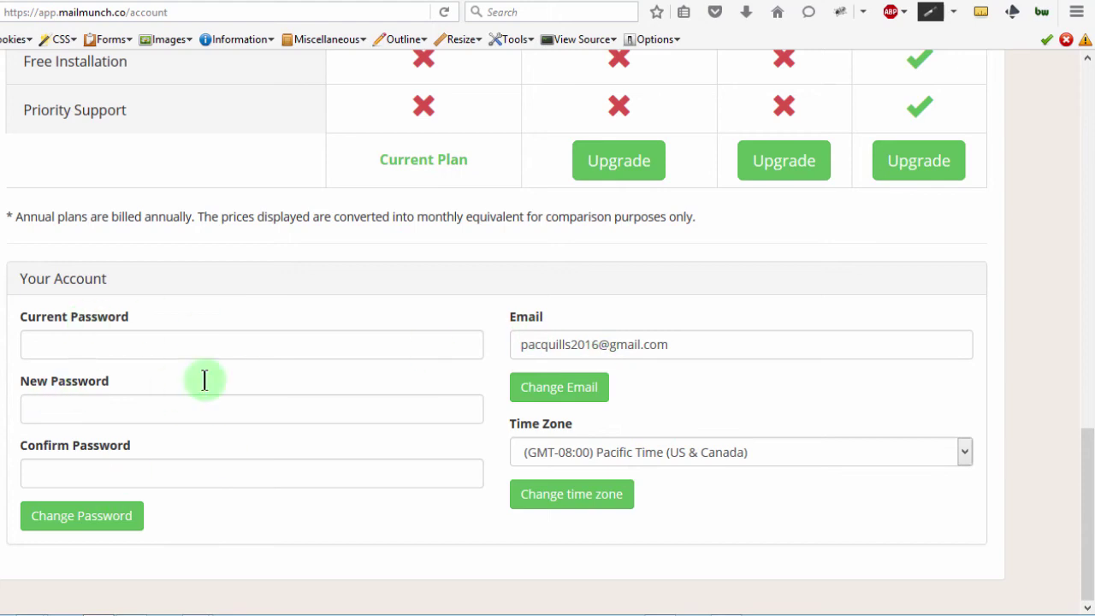
pyautogui.click(1088, 472)
pyautogui.moveTo(1087, 472); pyautogui.dragTo(1090, 110)
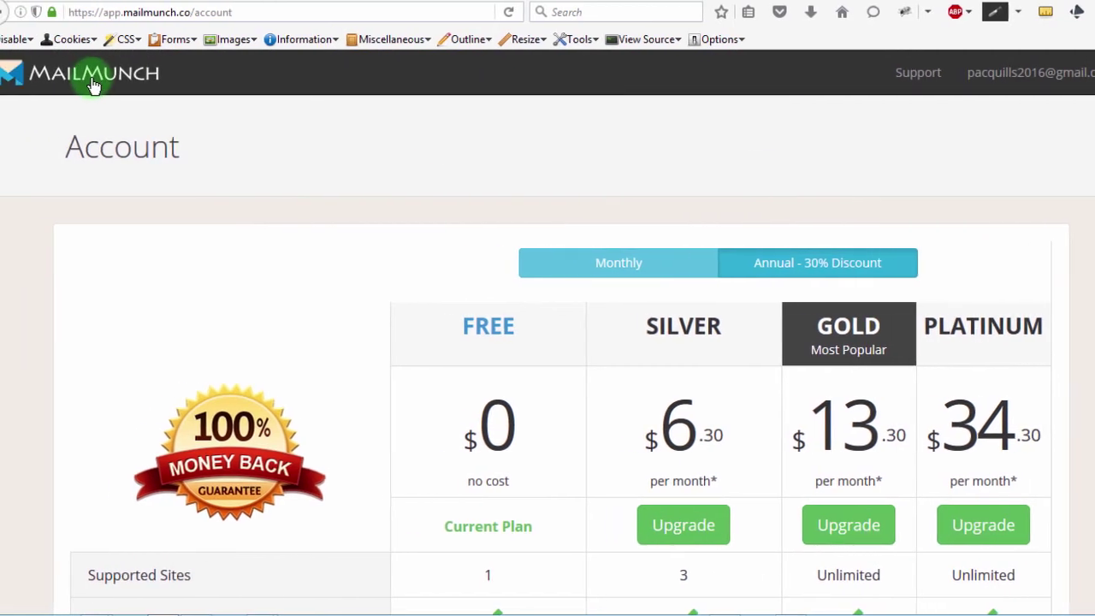
# Go back to the Sites page listing the one site with 4 forms and 2 subscribers
pyautogui.click(29, 75)
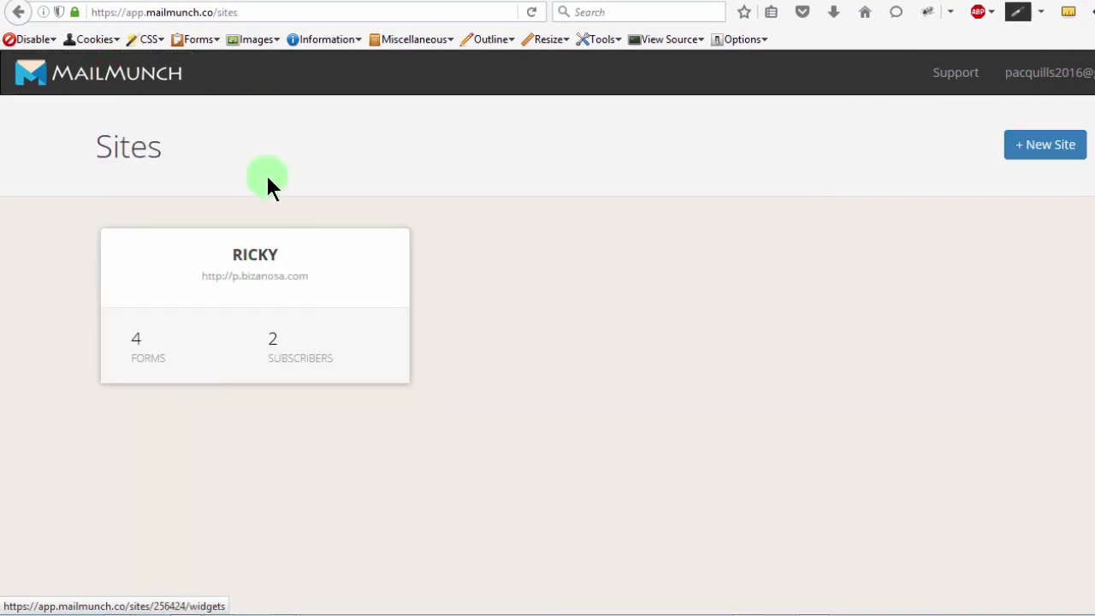